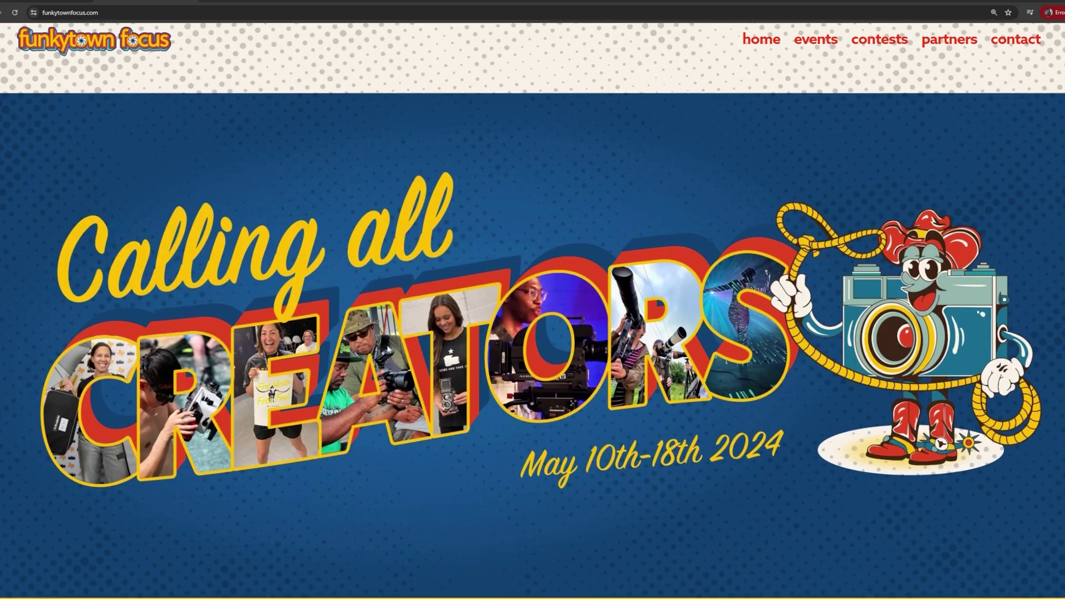
Scroll the funkytownfocus.com homepage past the banner to the 'join us' section and group photo
scroll(389, 347, "down", 7)
scroll(394, 353, "down", 5)
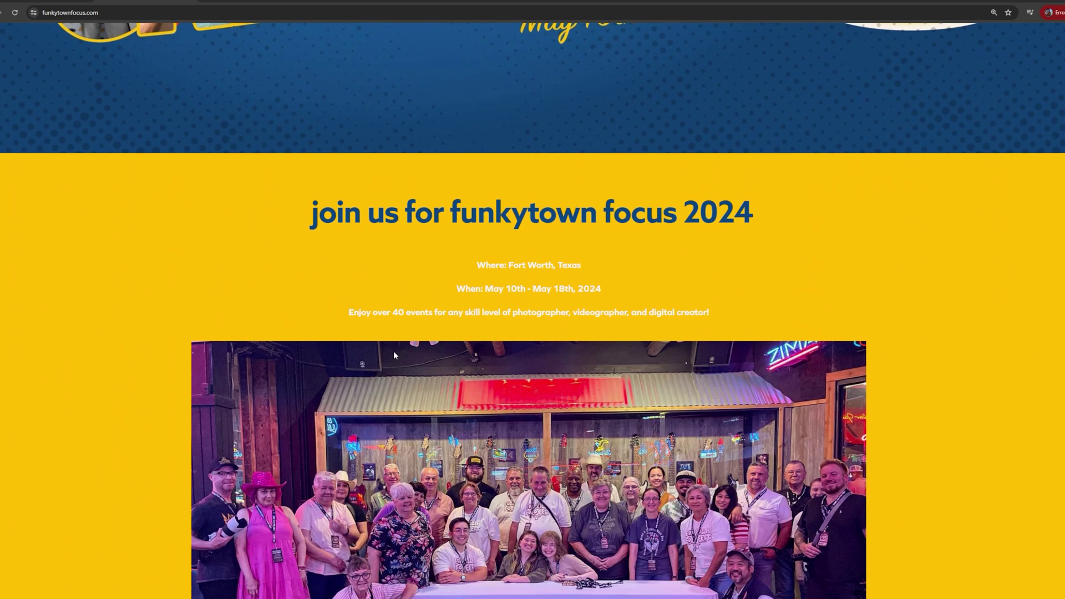
scroll(395, 355, "down", 5)
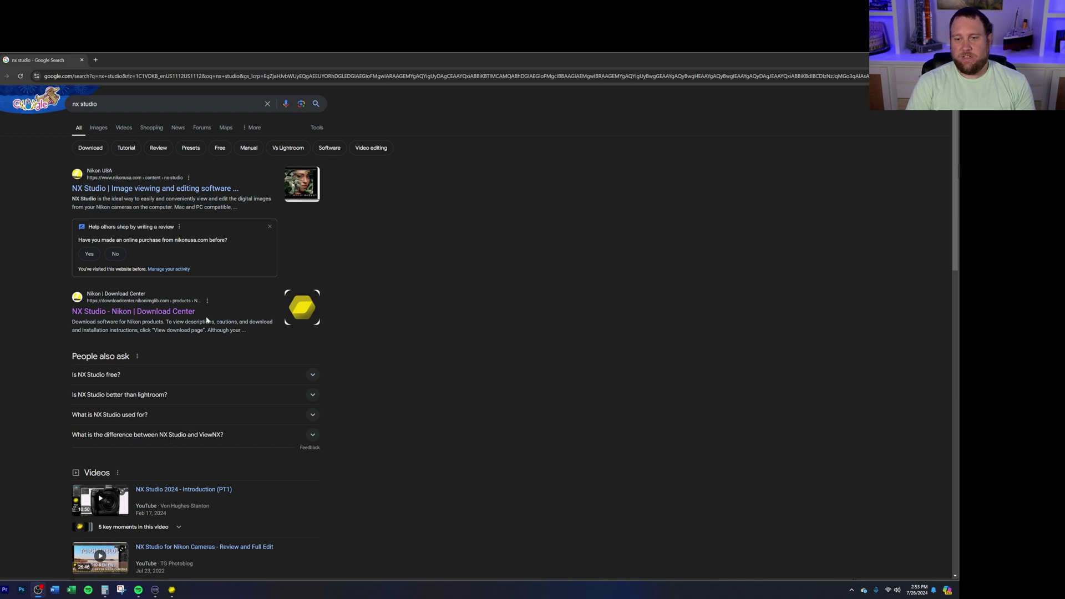
Open the 'NX Studio - Nikon | Download Center' search result
left_click(126, 313)
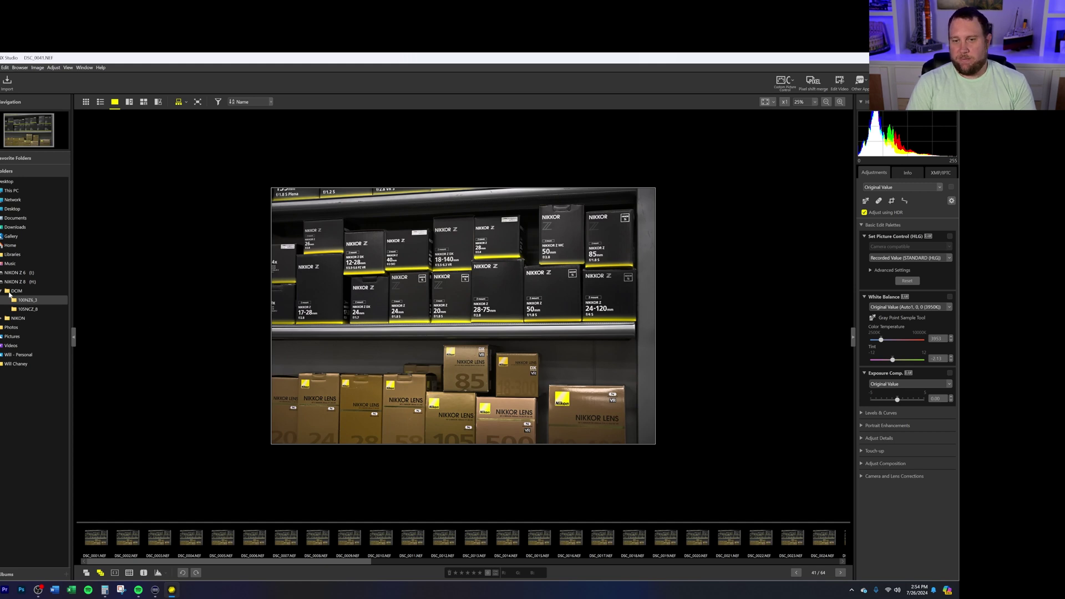
Select DSC_0001.NEF as the current picture in the filmstrip
key("F2")
left_click(97, 539)
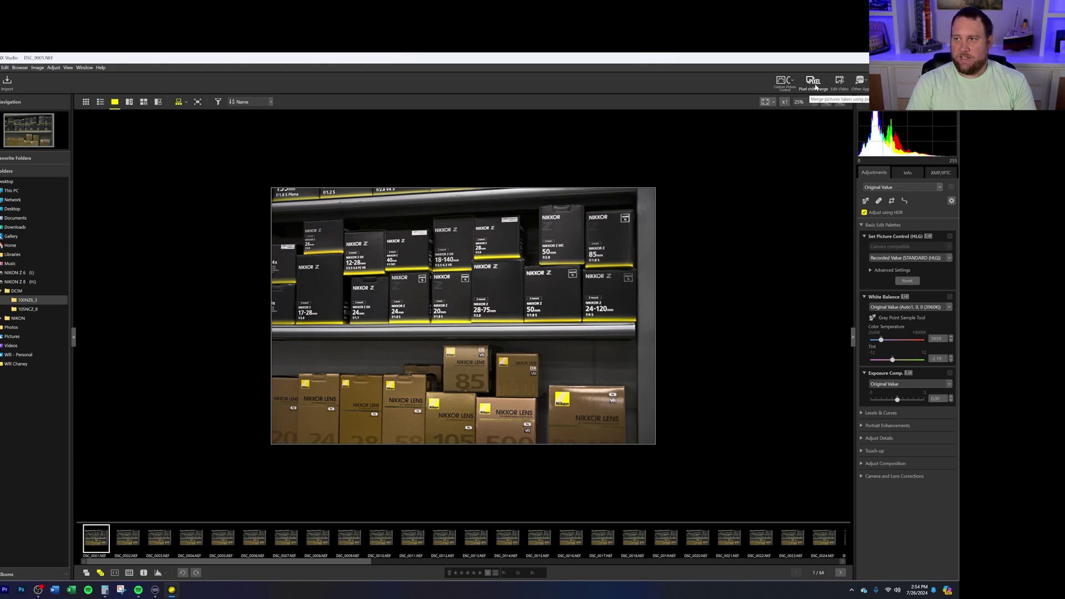
Start a pixel shift merge of the DSC_0001.NEF series with merge mode Generate two images
left_click(814, 83)
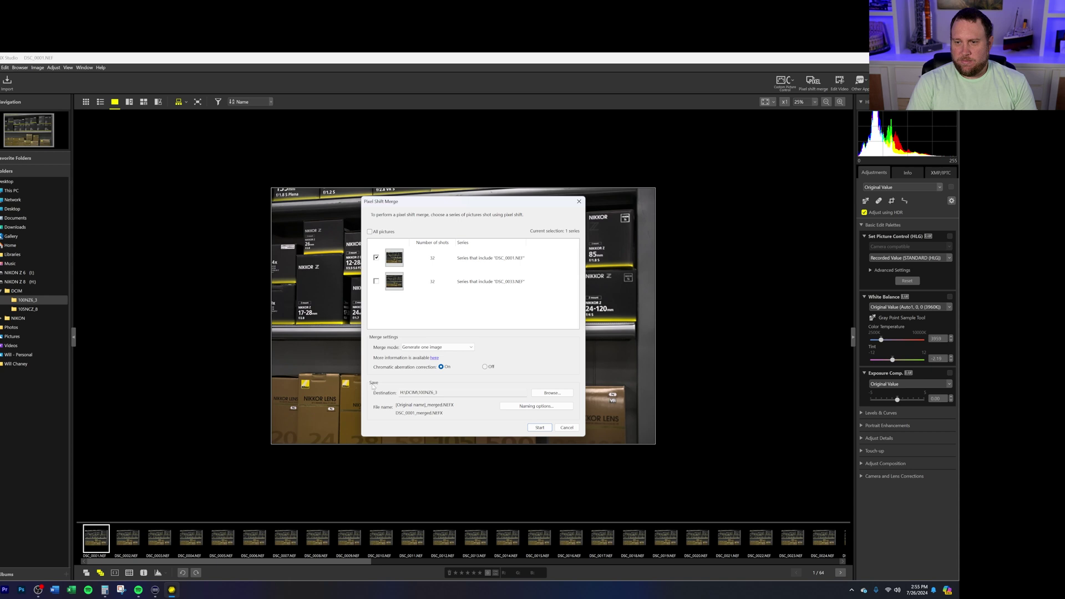
left_click(443, 350)
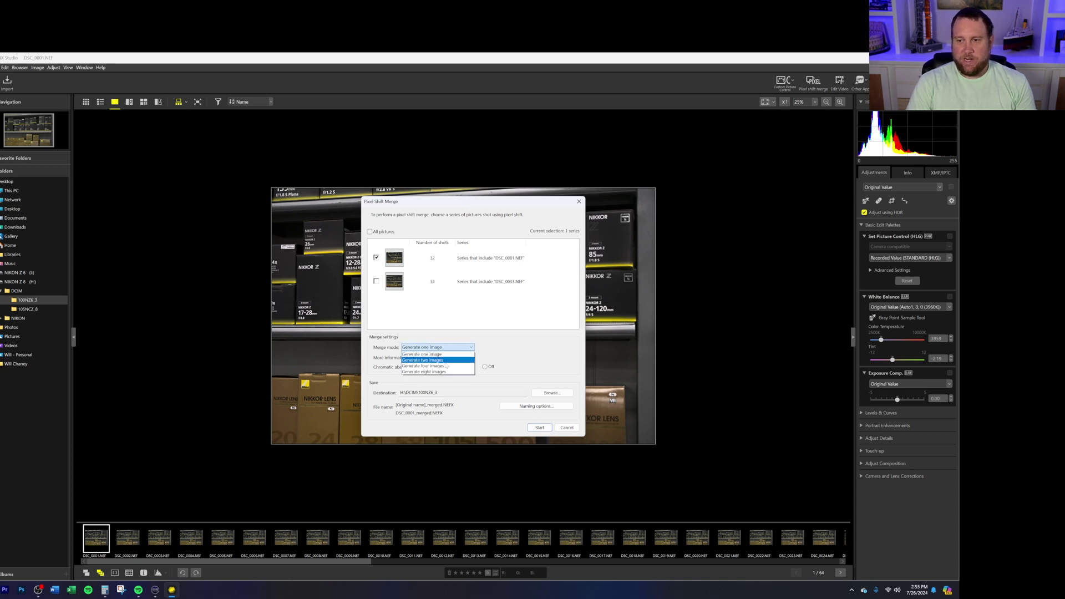
left_click(444, 359)
left_click(443, 348)
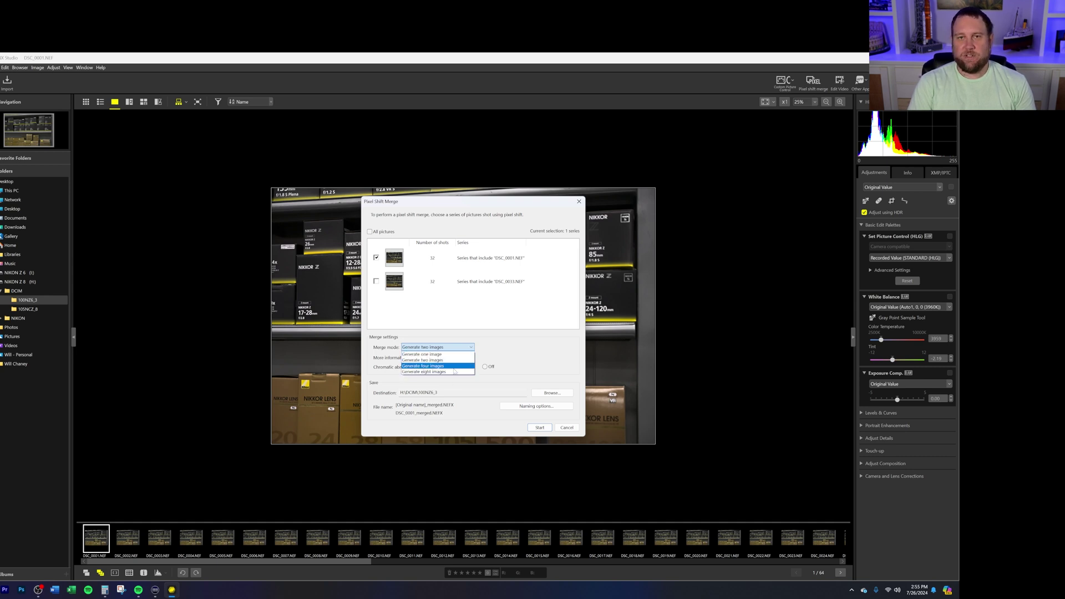
left_click(583, 376)
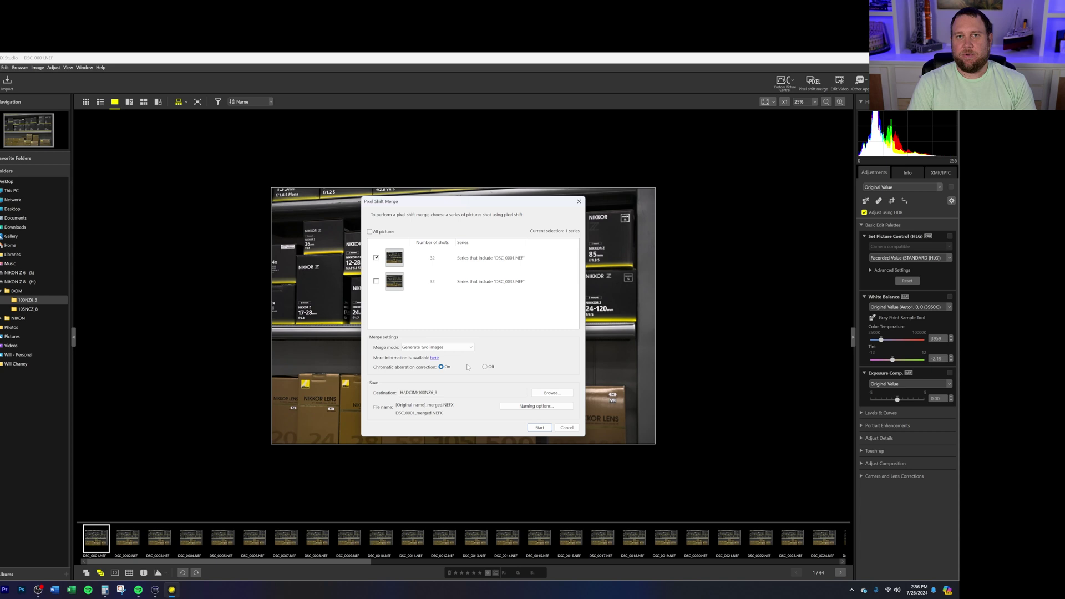
left_click(434, 357)
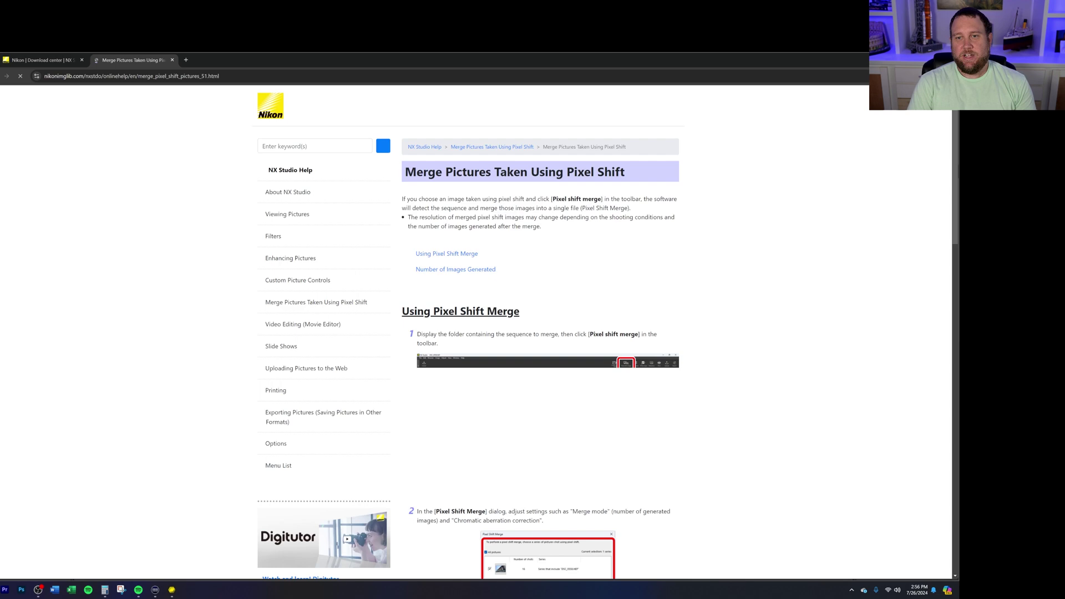
scroll(531, 260, "down", 2)
scroll(531, 261, "down", 7)
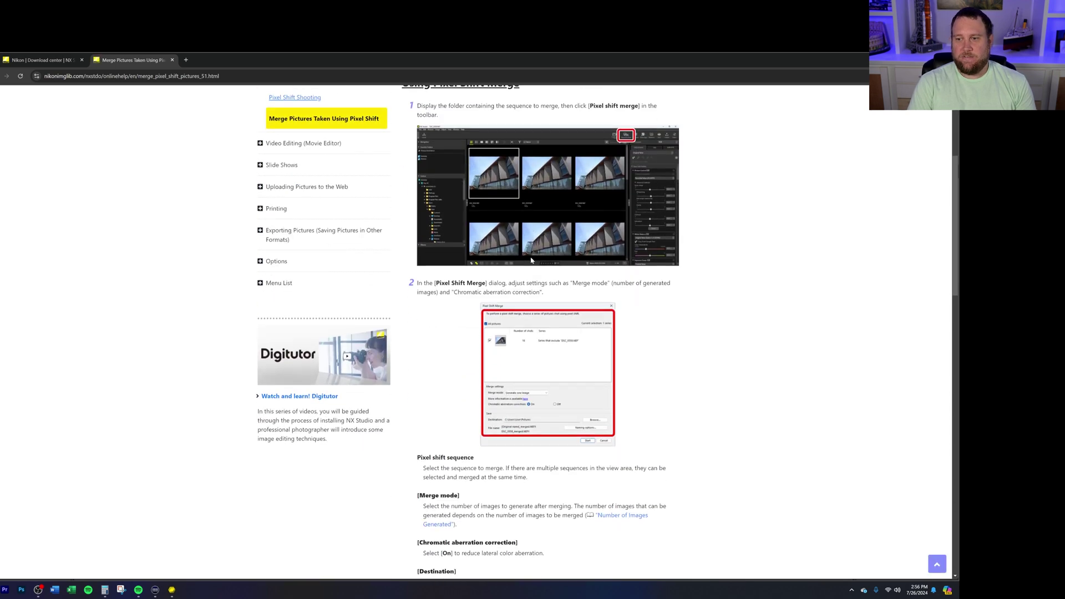
scroll(531, 260, "down", 1)
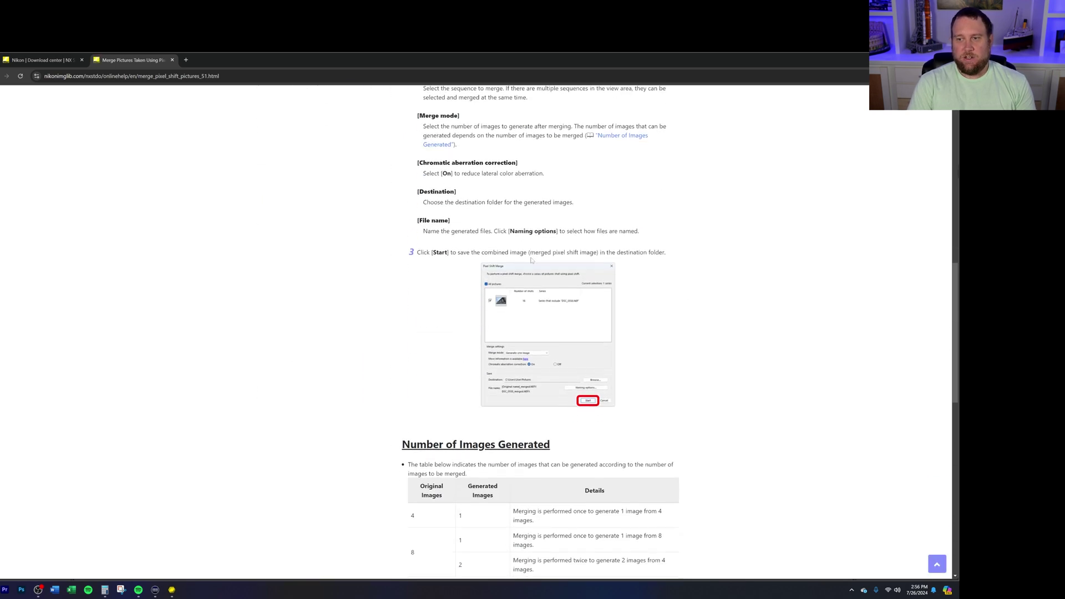
scroll(531, 260, "down", 4)
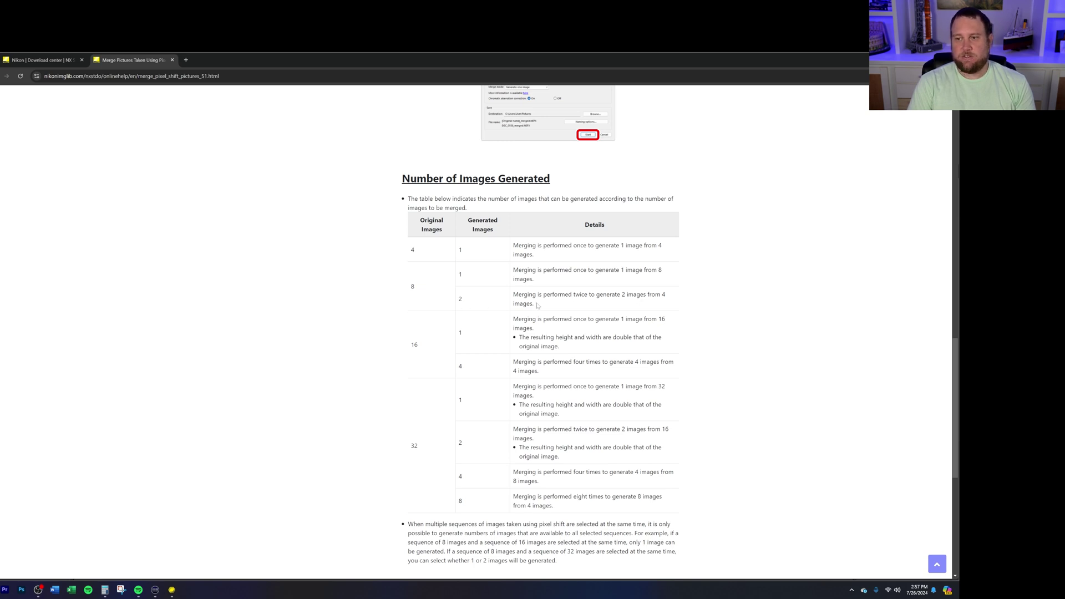
scroll(608, 294, "down", 1)
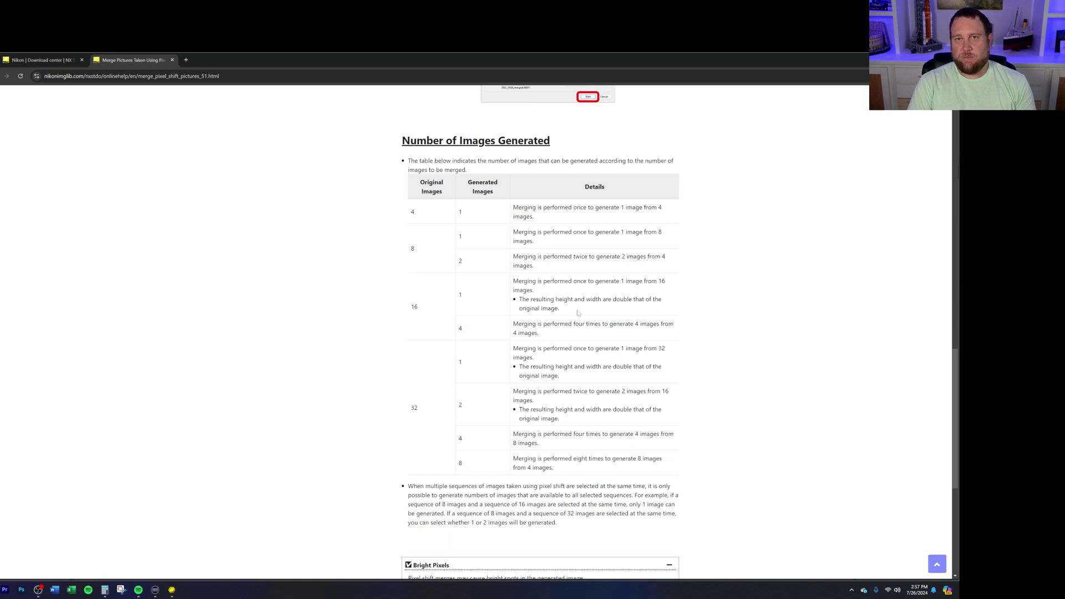
left_click_drag(568, 315, 517, 302)
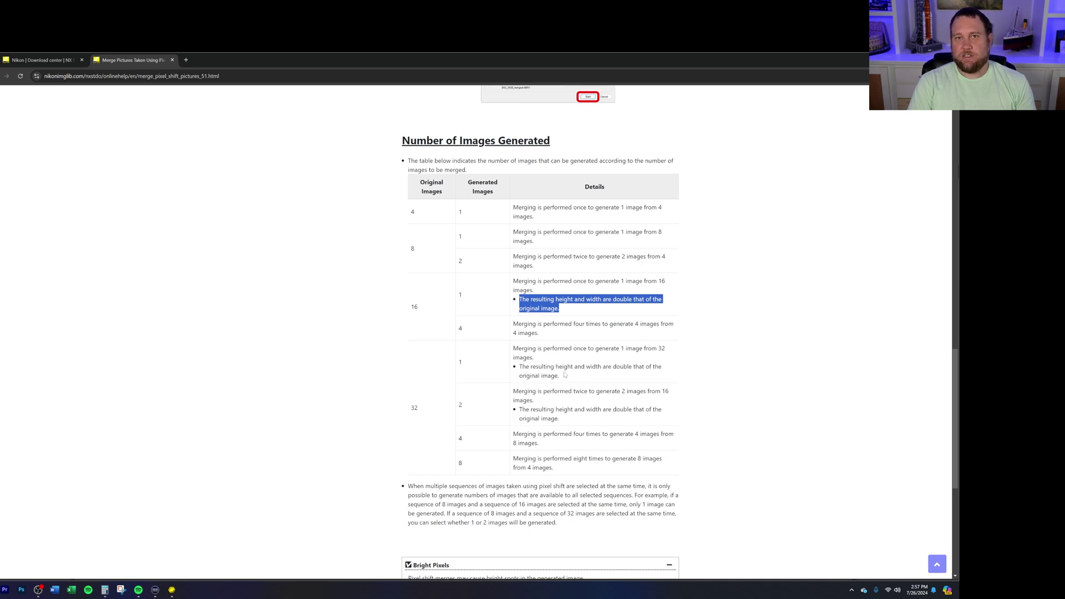
scroll(498, 401, "down", 1)
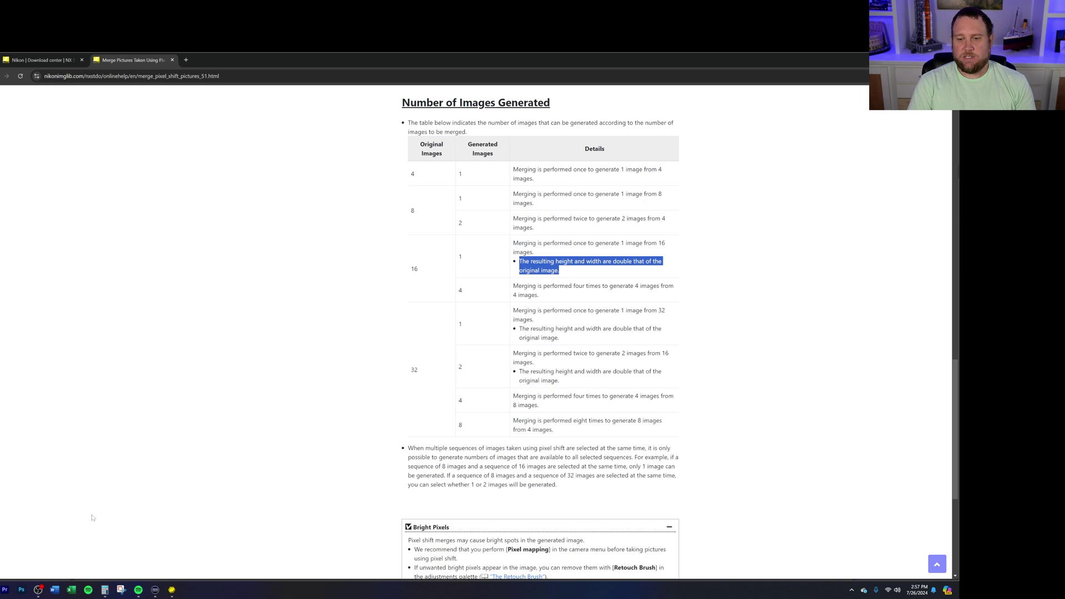
left_click(171, 590)
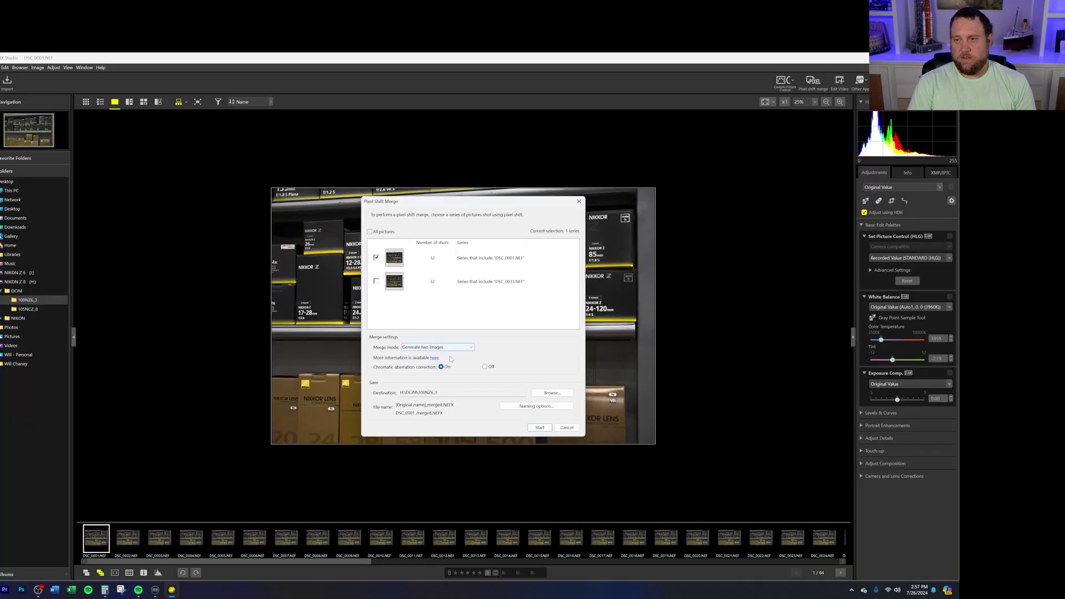
Switch the merge mode to Generate one image and run the merge
left_click(455, 347)
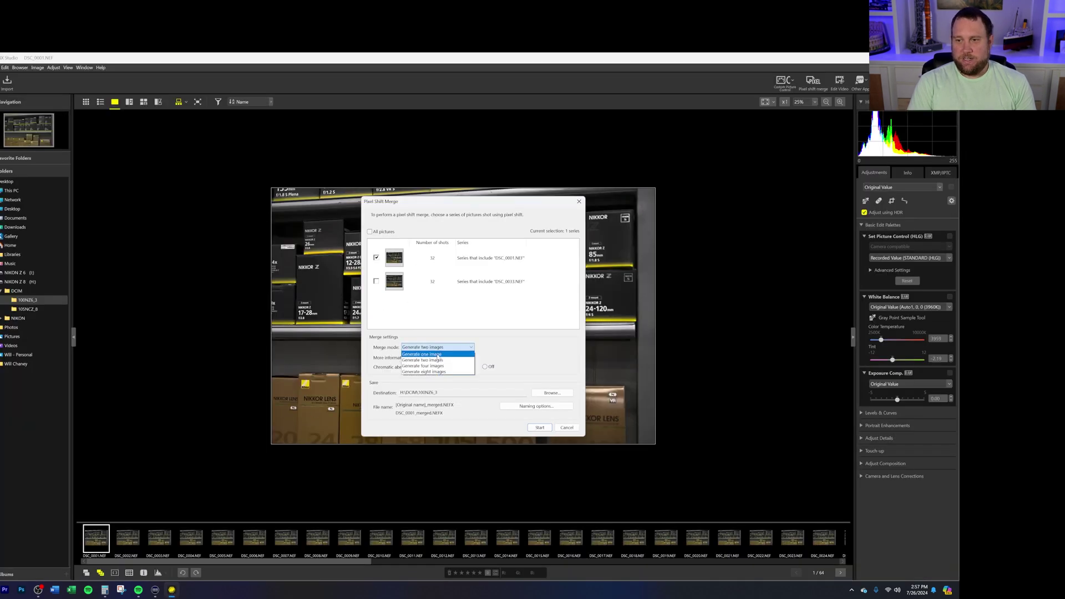
left_click(455, 354)
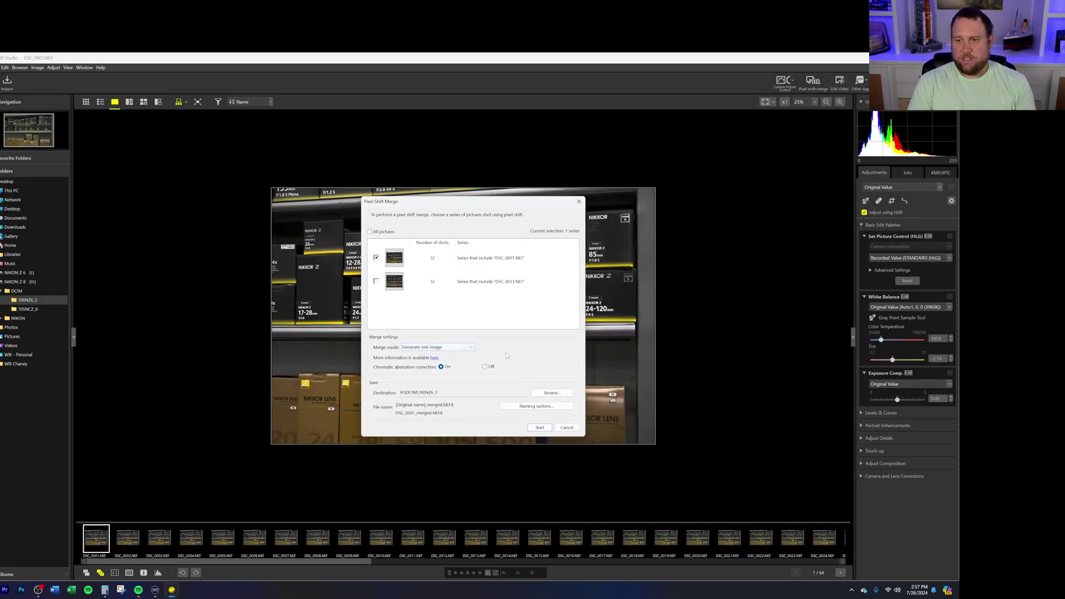
left_click(539, 427)
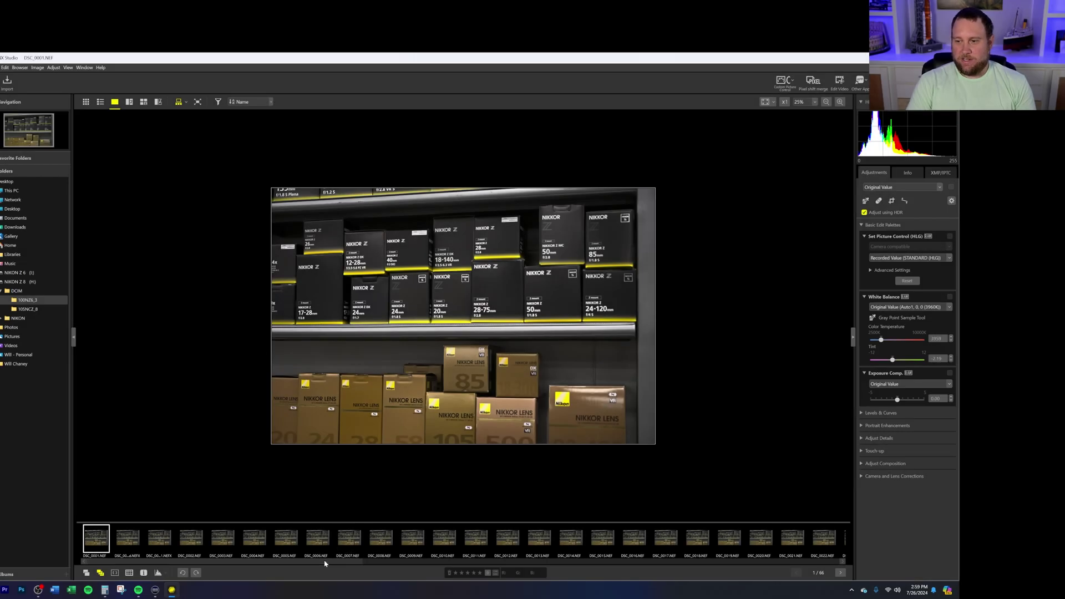
Open the merged NEFX image and compare it against the original DSC_0001.NEF
scroll(324, 564, "down", 1)
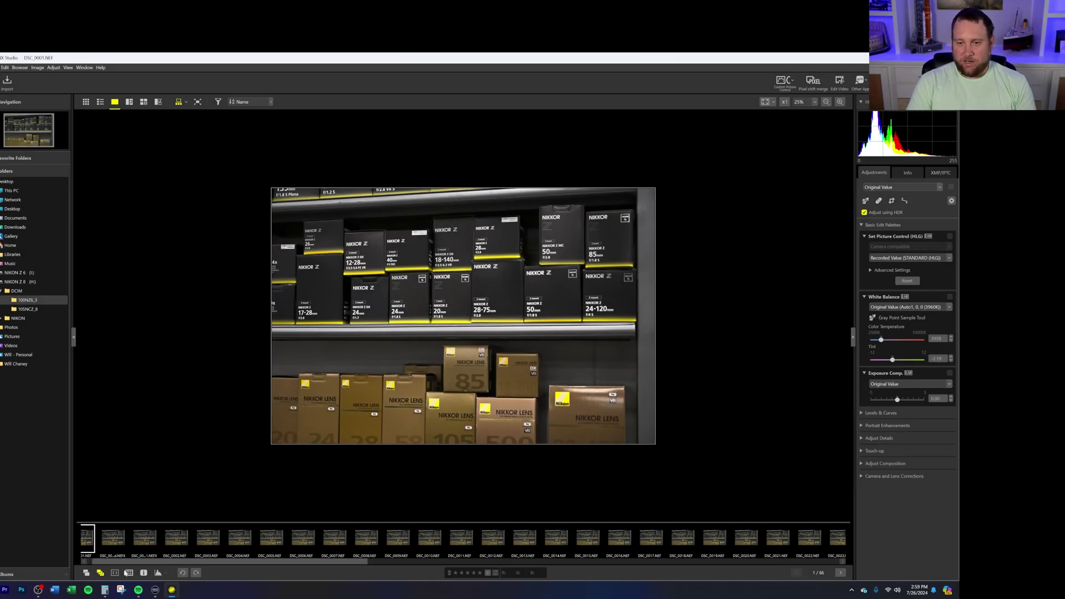
scroll(124, 557, "up", 1)
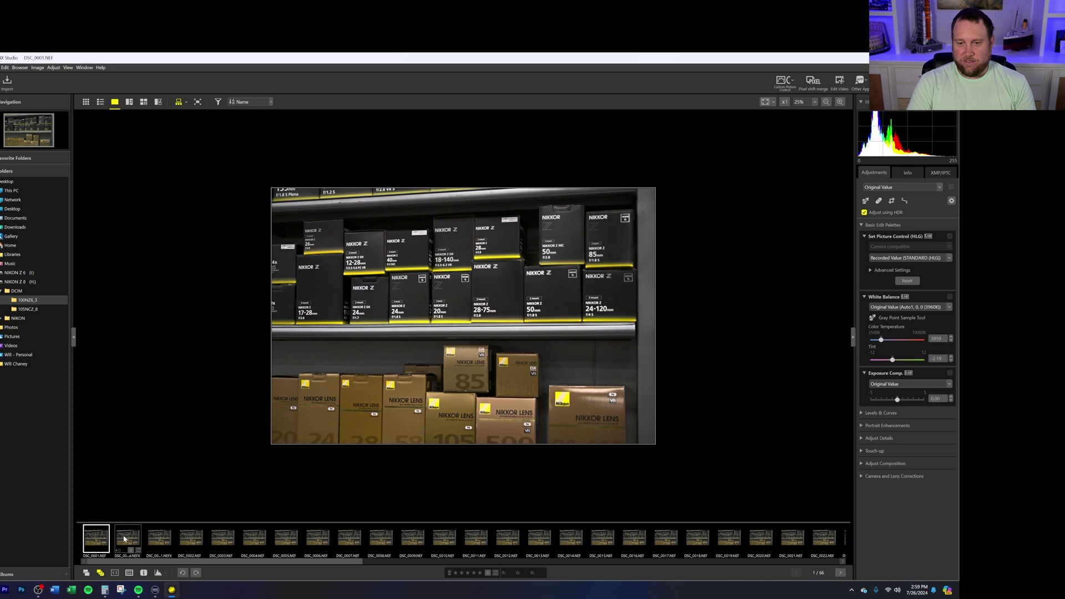
left_click(123, 538)
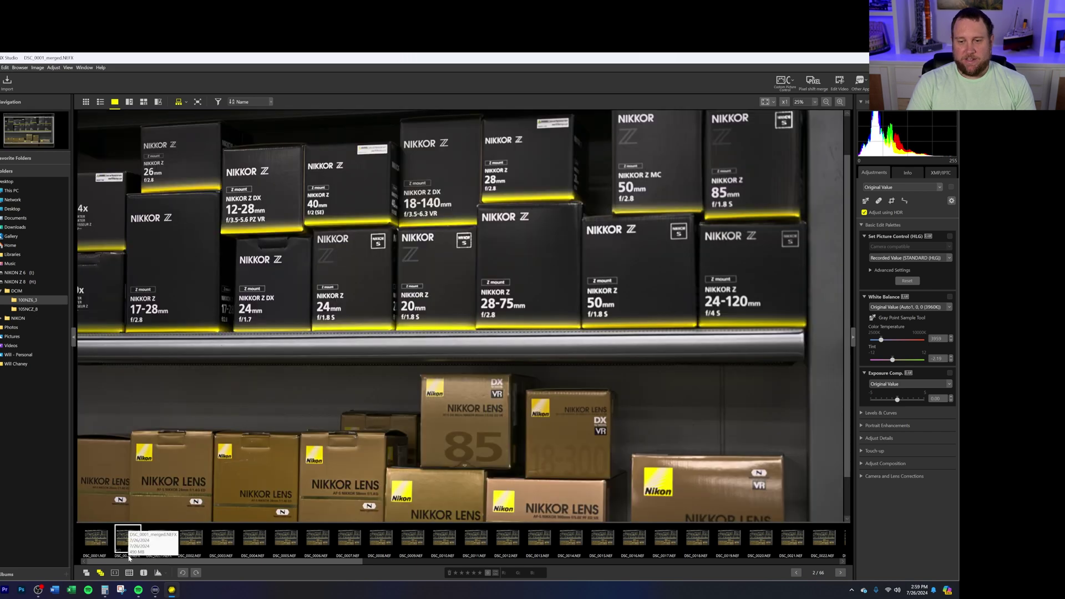
left_click(101, 543)
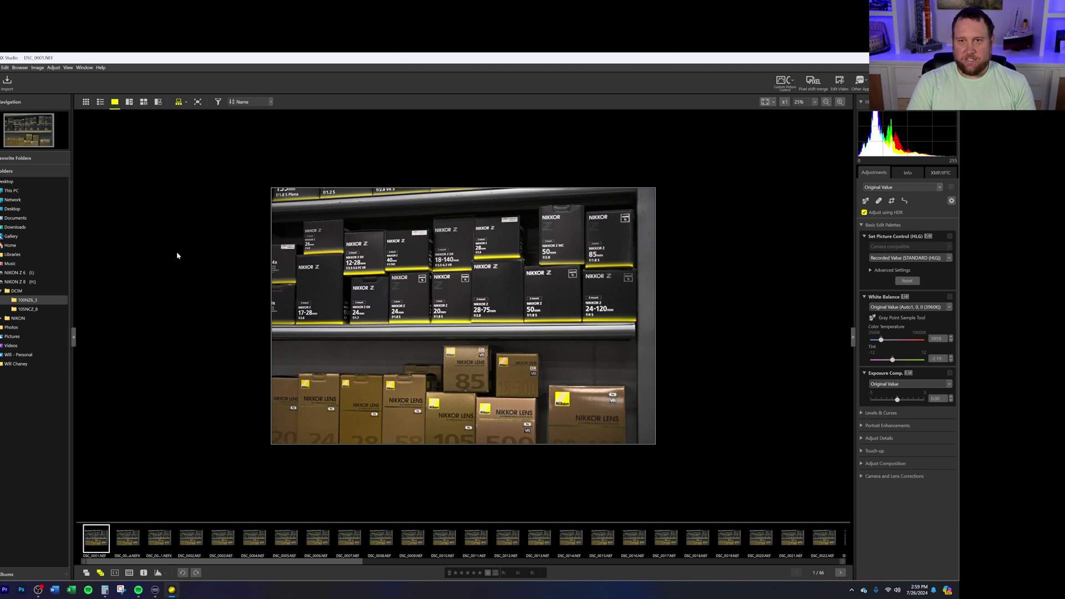
left_click(125, 538)
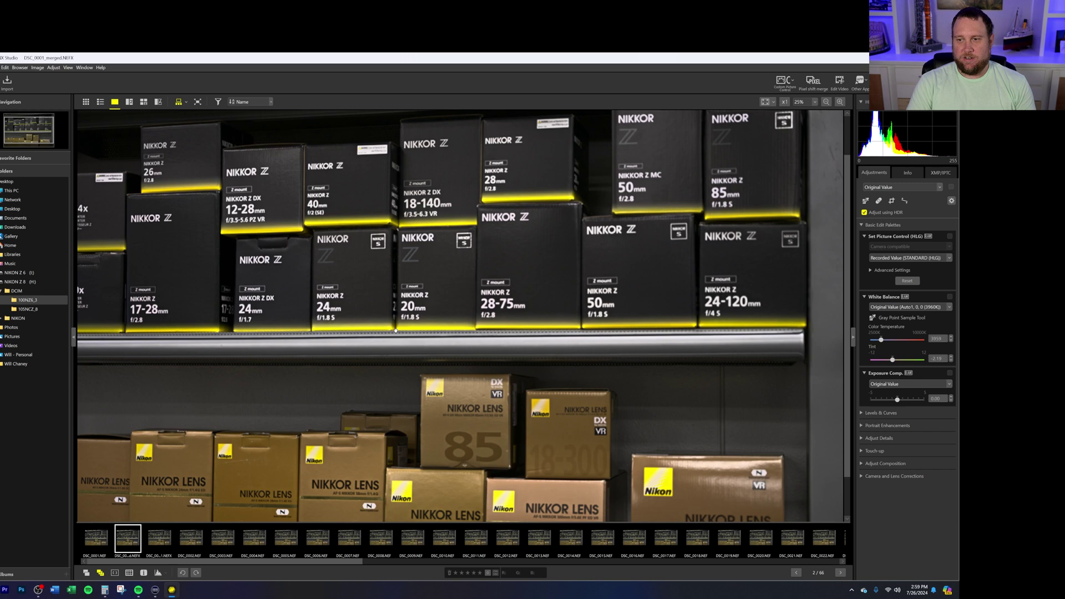
Inspect the 20mm, 28-75mm, shelf edge and 18-140mm boxes at 100%, then return to fit view
left_click(398, 319)
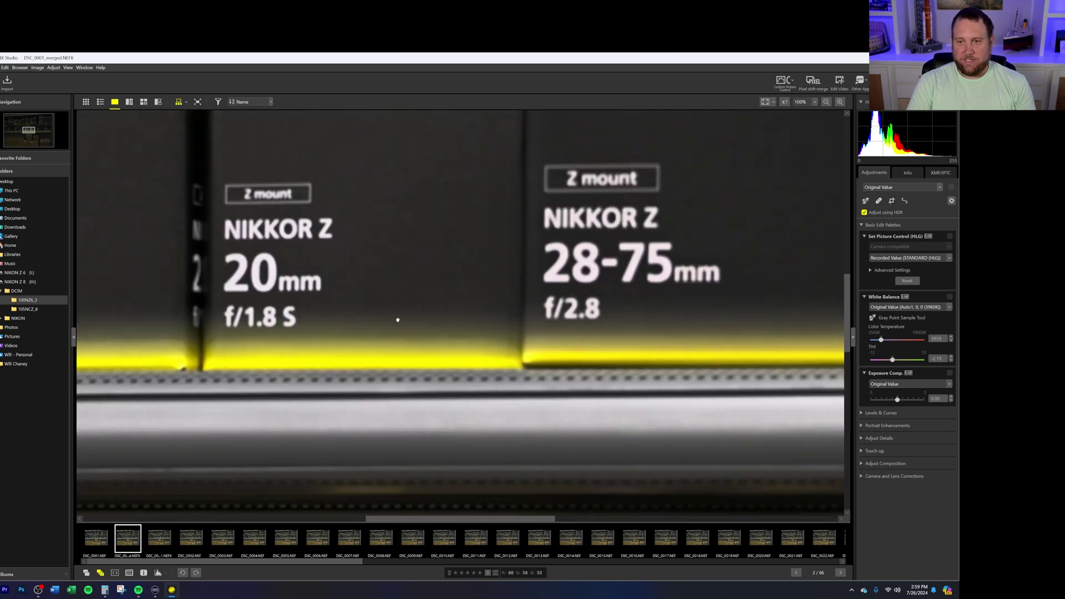
left_click_drag(286, 240, 481, 266)
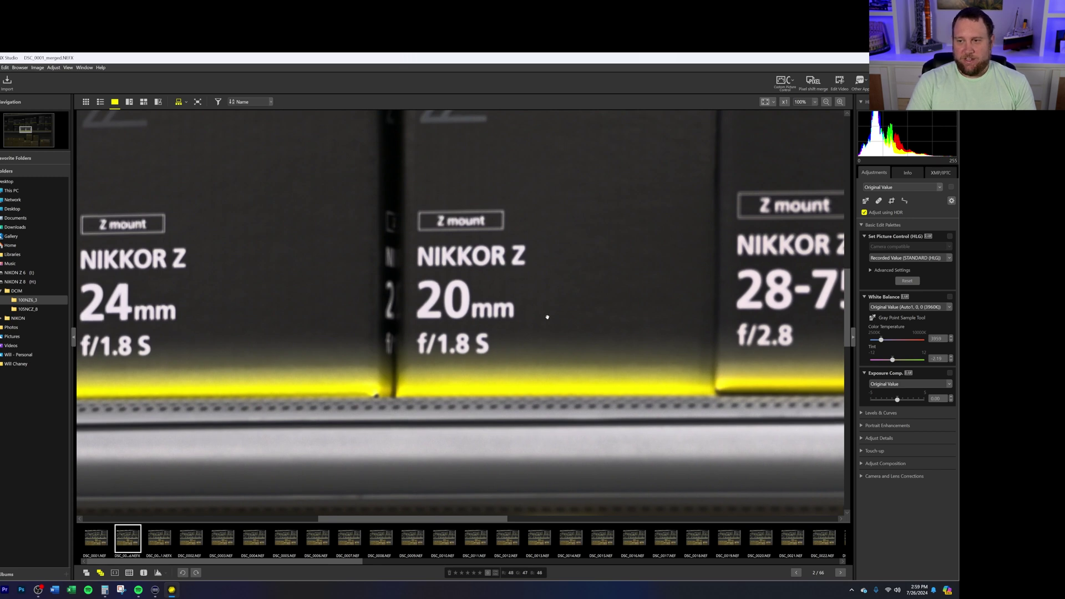
left_click(516, 345)
left_click(514, 344)
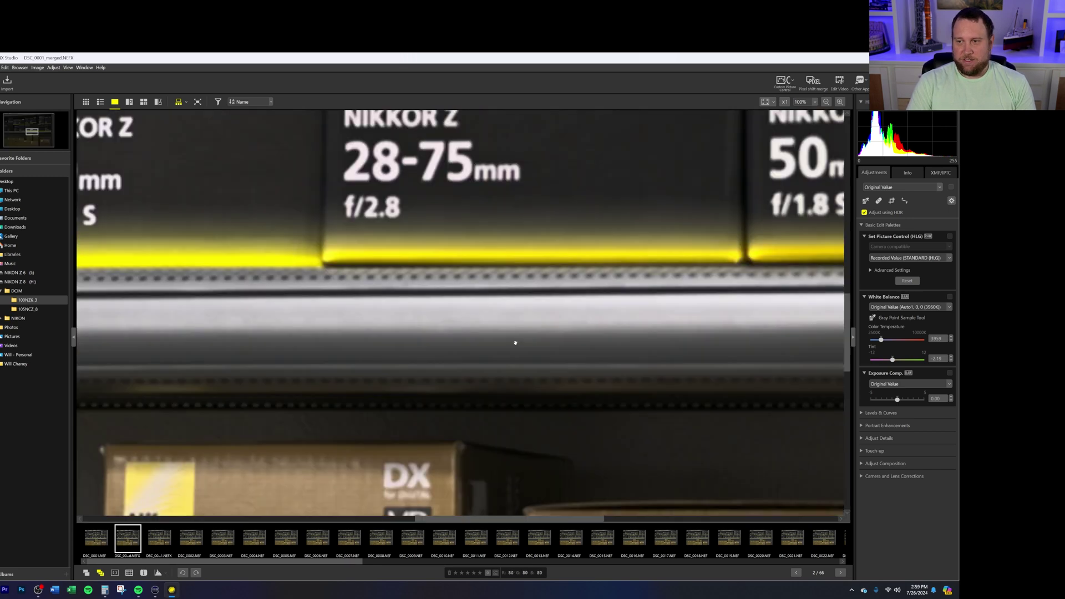
left_click(513, 342)
left_click(446, 210)
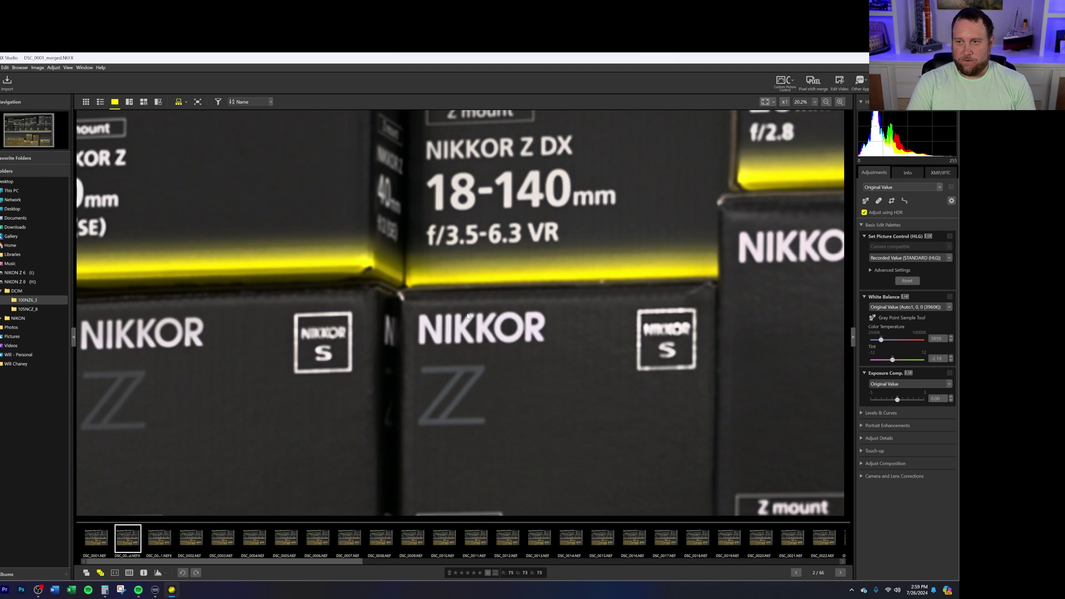
left_click(444, 206)
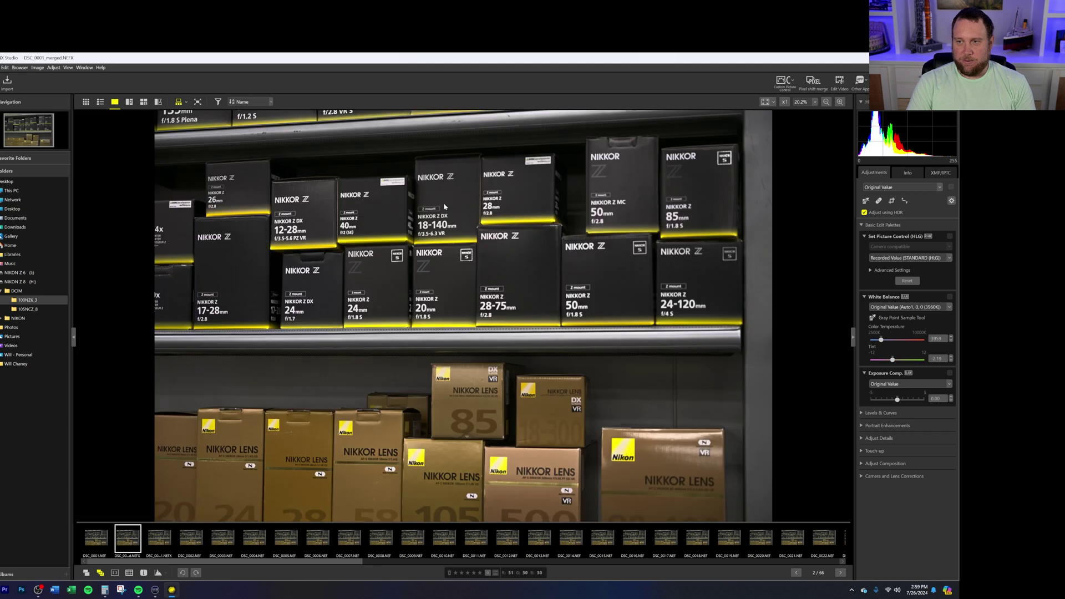
left_click(96, 538)
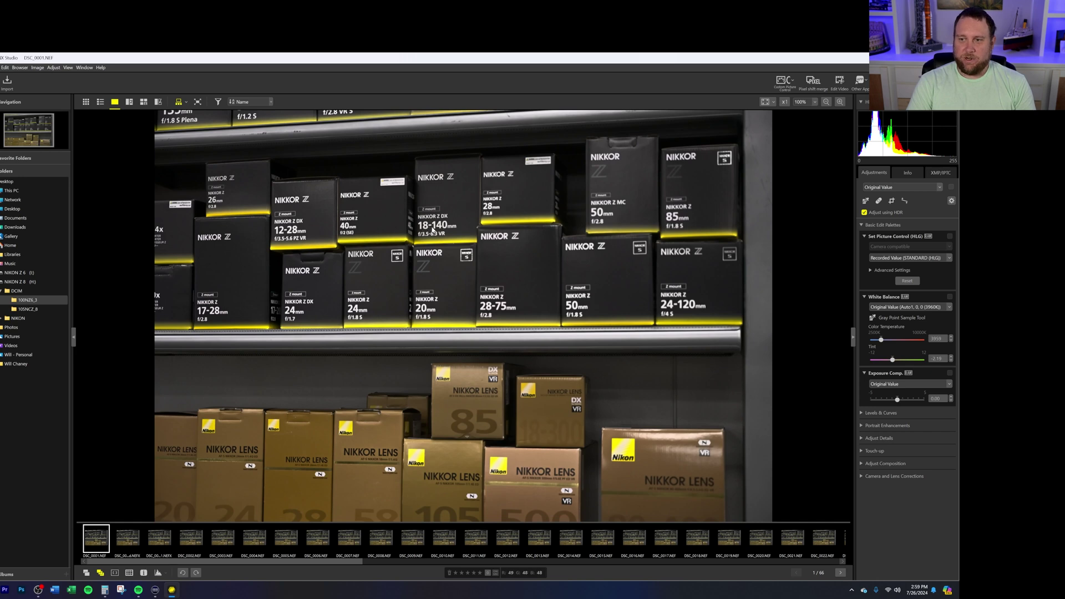
left_click(432, 231)
left_click(128, 538)
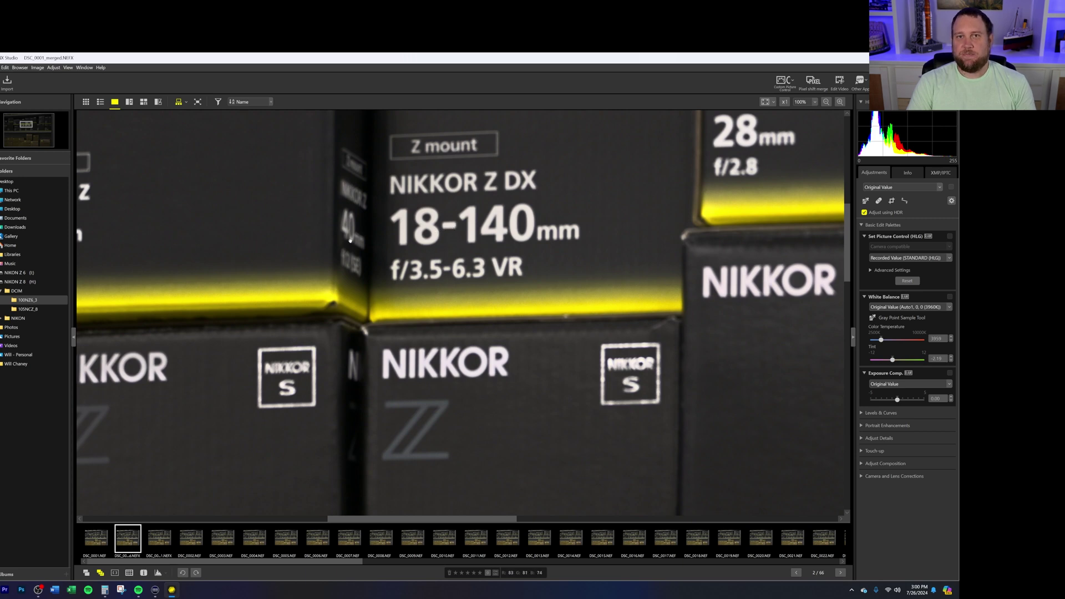
left_click(350, 240)
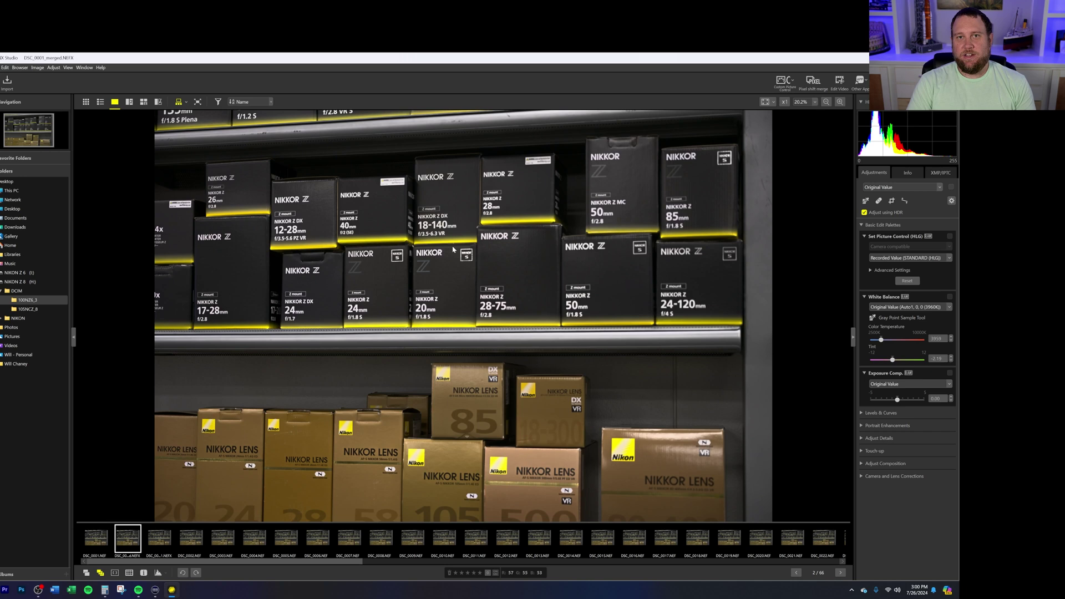